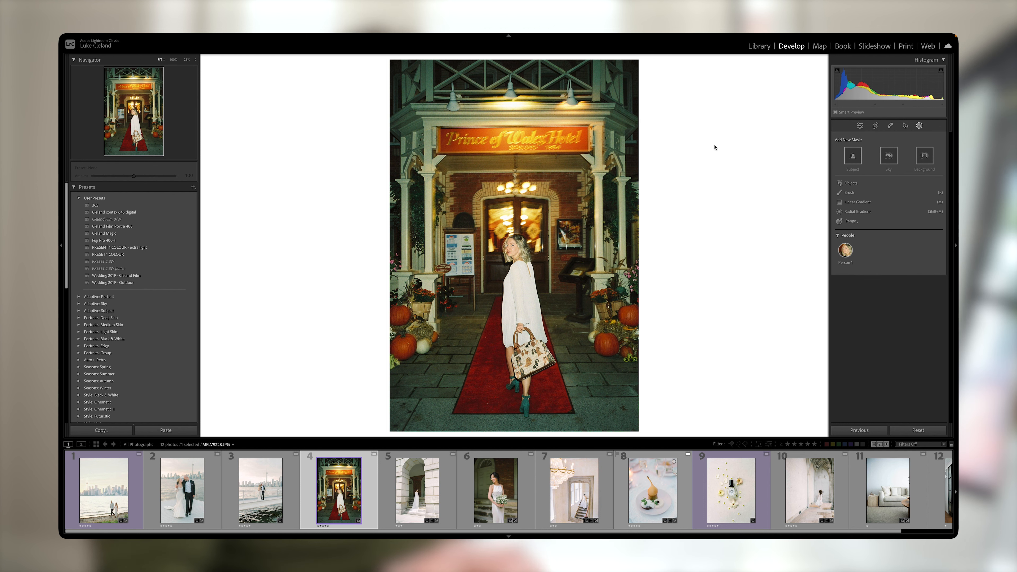
# Step: Create a background mask on the hotel entrance photo, cool its Temp to about -15 and shift its Tint toward magenta
pyautogui.click(925, 160)
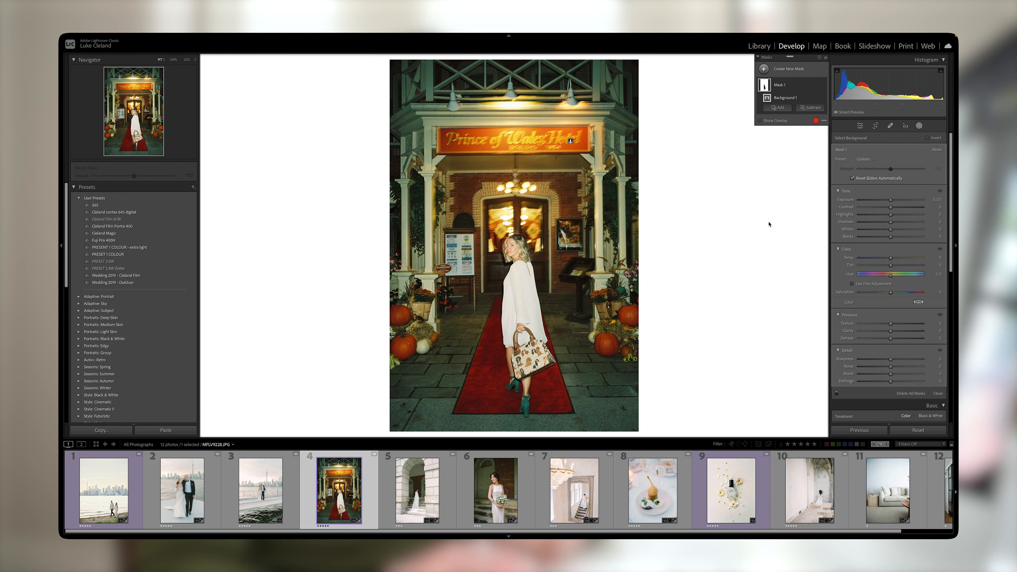
pyautogui.moveTo(891, 257); pyautogui.dragTo(891, 258)
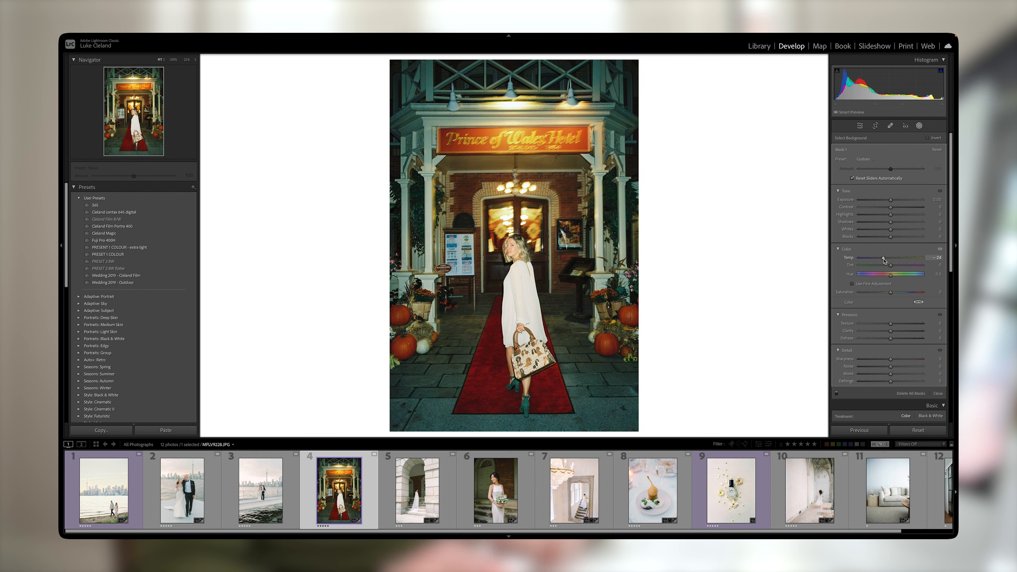
pyautogui.moveTo(884, 260); pyautogui.dragTo(885, 260)
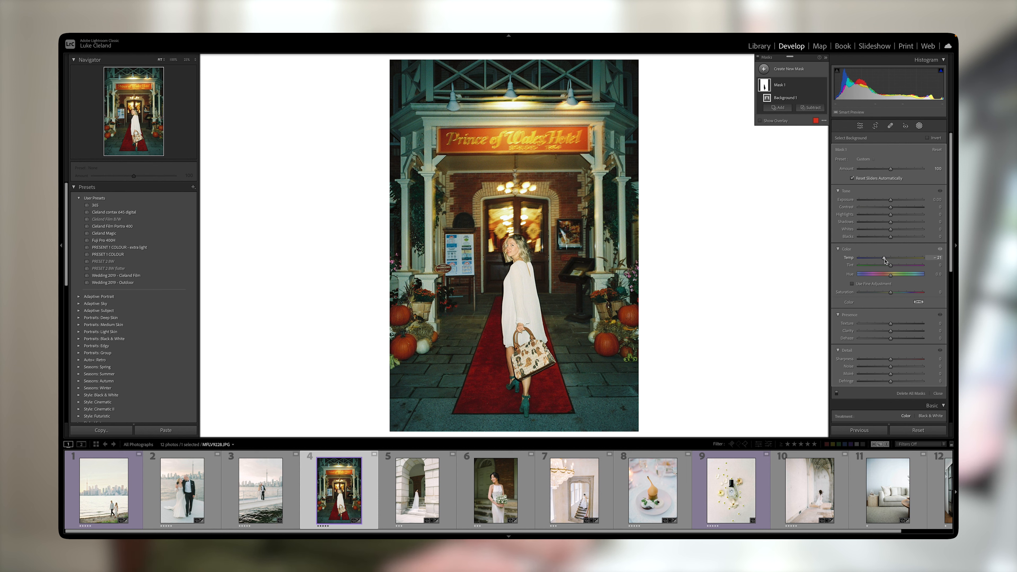
pyautogui.moveTo(884, 260); pyautogui.dragTo(893, 268)
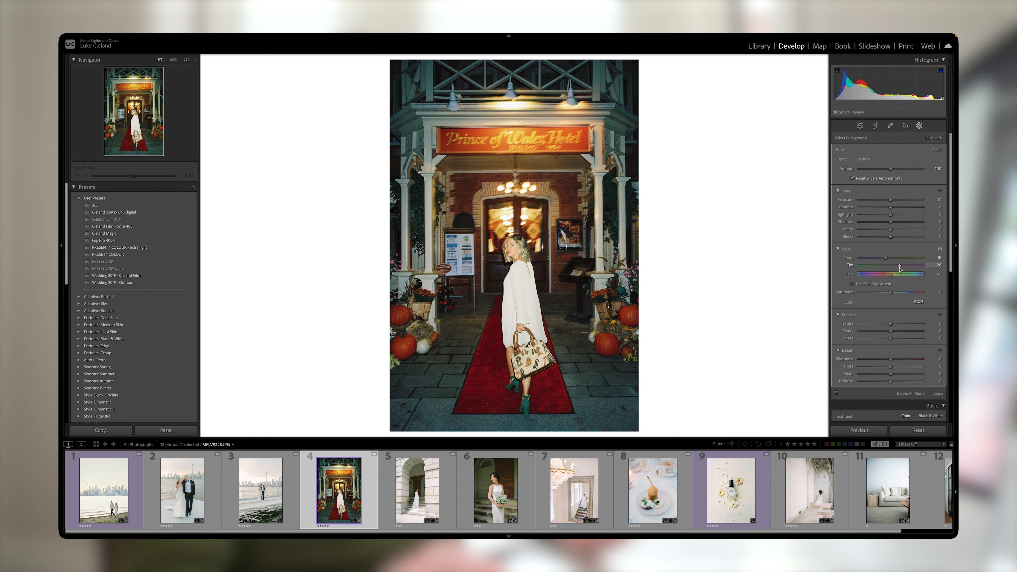
pyautogui.moveTo(899, 269); pyautogui.dragTo(897, 269)
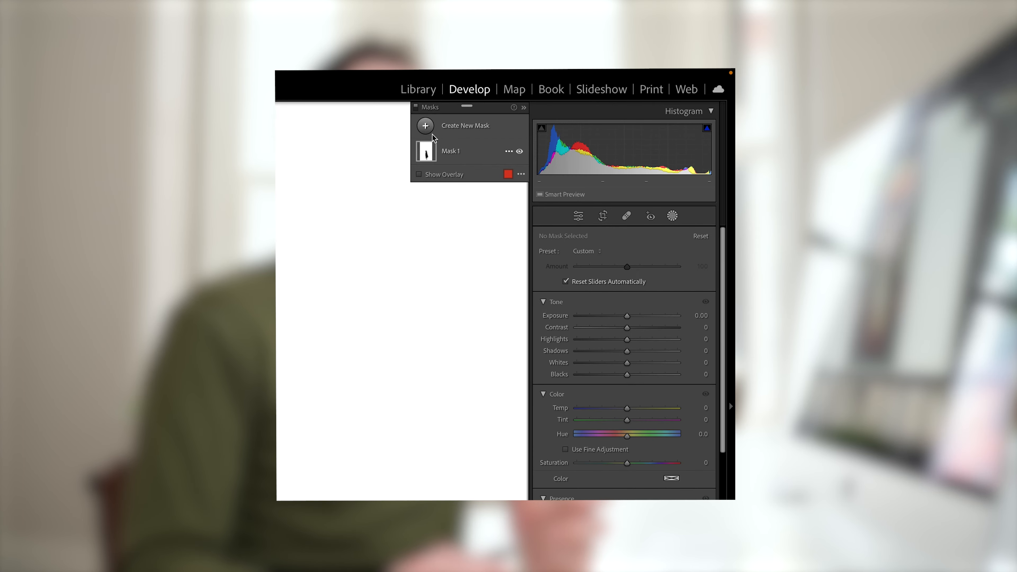
# Step: Create a separate brush mask over the warm lit area above the hotel sign and set its Temp to about -24
pyautogui.click(426, 126)
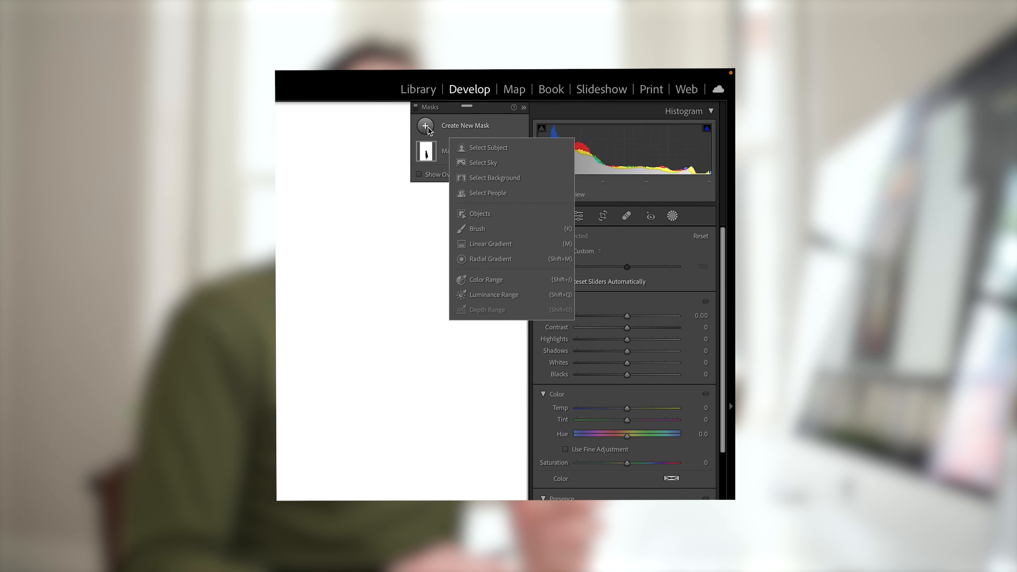
pyautogui.click(479, 229)
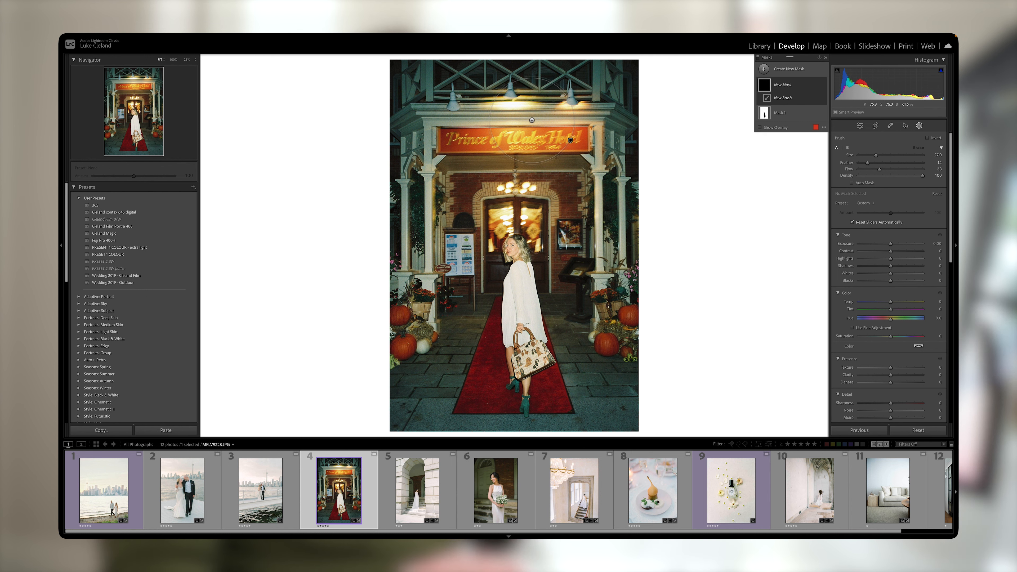
pyautogui.moveTo(504, 110)
pyautogui.mouseDown()
pyautogui.moveTo(516, 146)
pyautogui.moveTo(513, 120)
pyautogui.mouseUp()
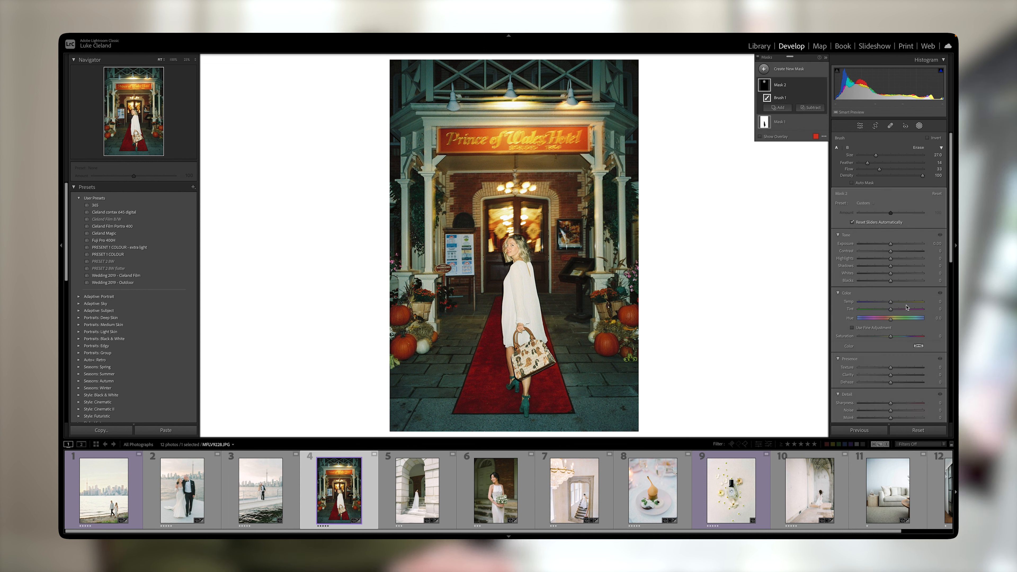
pyautogui.moveTo(890, 301); pyautogui.dragTo(887, 305)
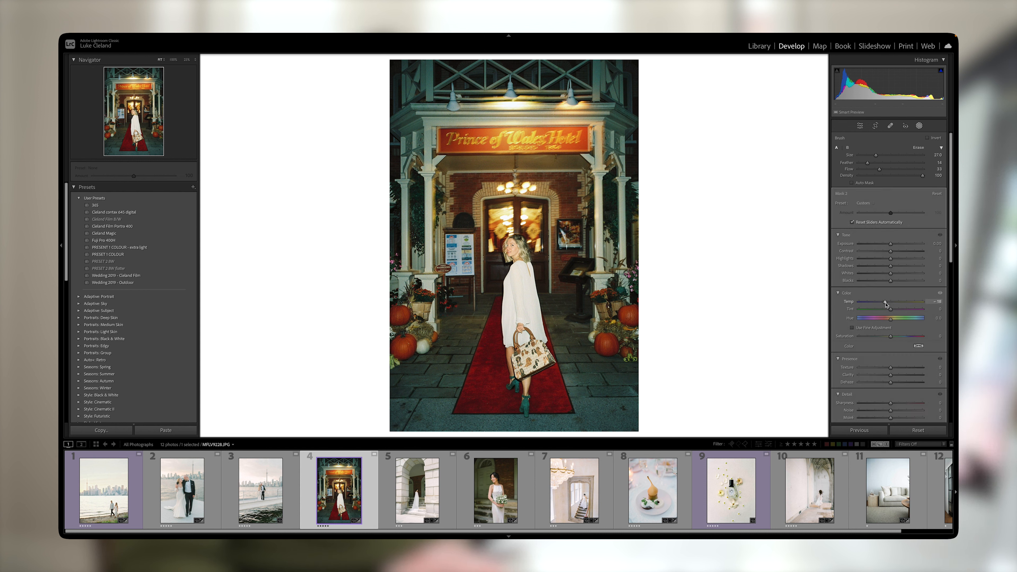
pyautogui.moveTo(883, 304); pyautogui.dragTo(883, 305)
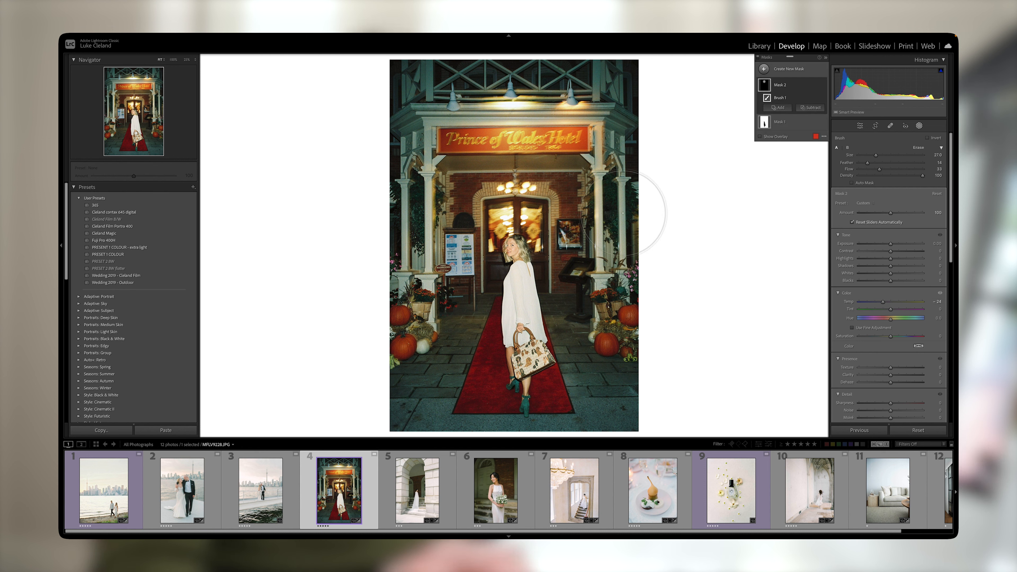
# Step: Extend the cooling brush mask over the lit area around the sign and the brick walls beside the entrance door
pyautogui.click(563, 114)
pyautogui.moveTo(565, 114); pyautogui.dragTo(573, 133)
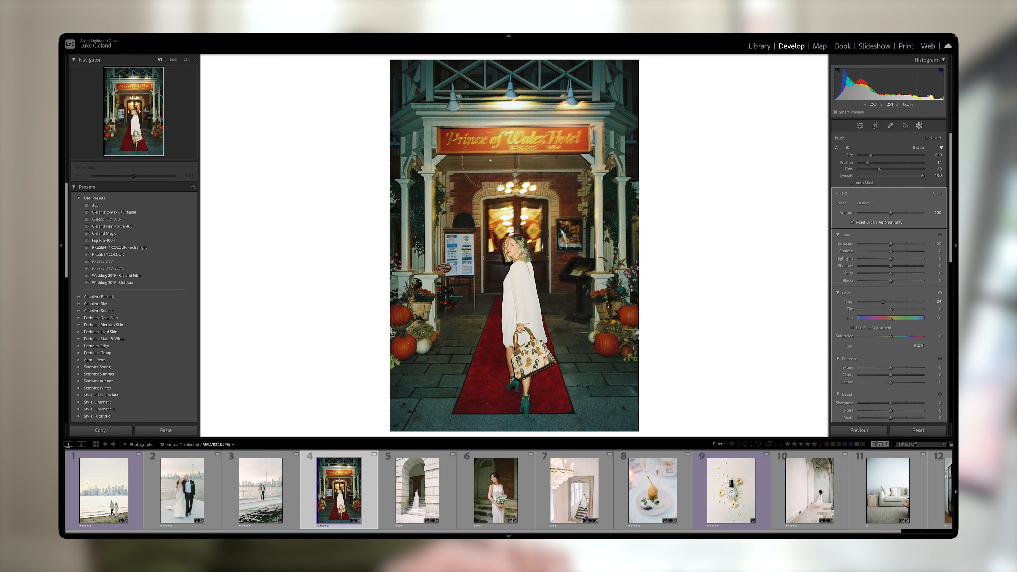
pyautogui.moveTo(454, 160)
pyautogui.mouseDown()
pyautogui.moveTo(492, 175)
pyautogui.moveTo(451, 198)
pyautogui.moveTo(483, 222)
pyautogui.mouseUp()
pyautogui.moveTo(538, 184); pyautogui.dragTo(554, 199)
pyautogui.moveTo(555, 196); pyautogui.dragTo(561, 213)
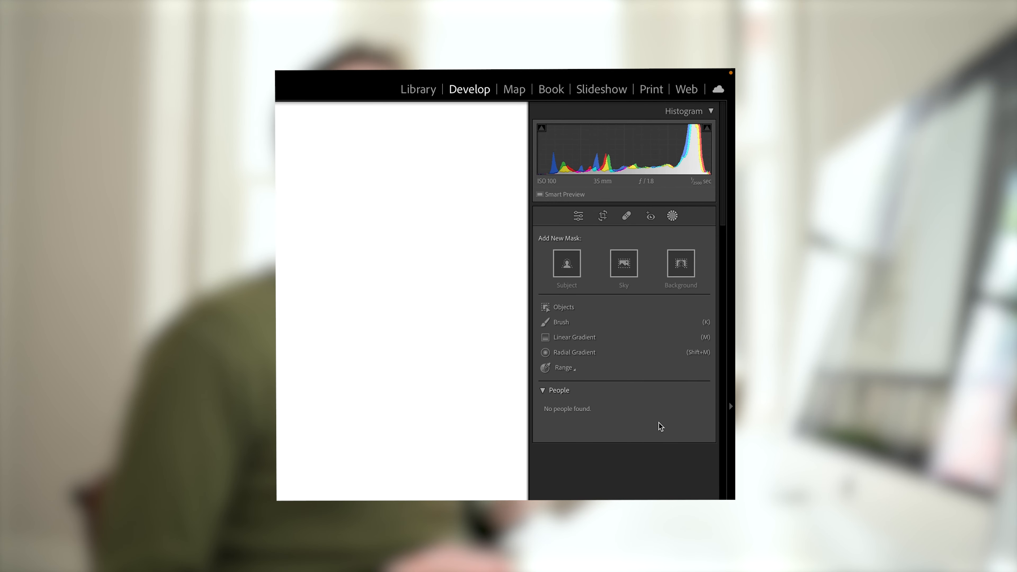
# Step: Mask the background of the stone archway photo and set Exposure to 0.79, Contrast to 18, Temp to 2 and Tint to 21
pyautogui.click(694, 275)
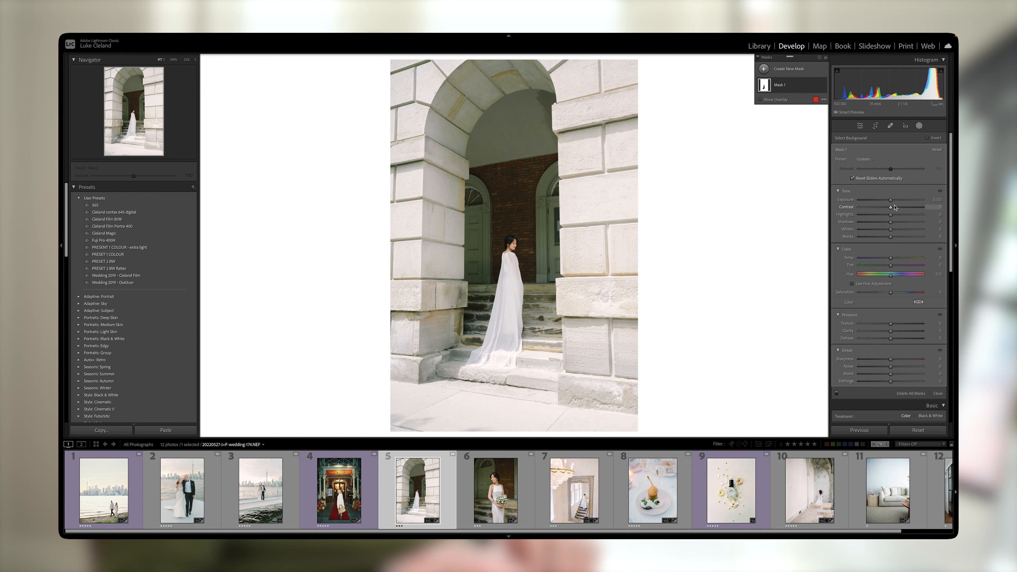
pyautogui.moveTo(894, 200); pyautogui.dragTo(896, 200)
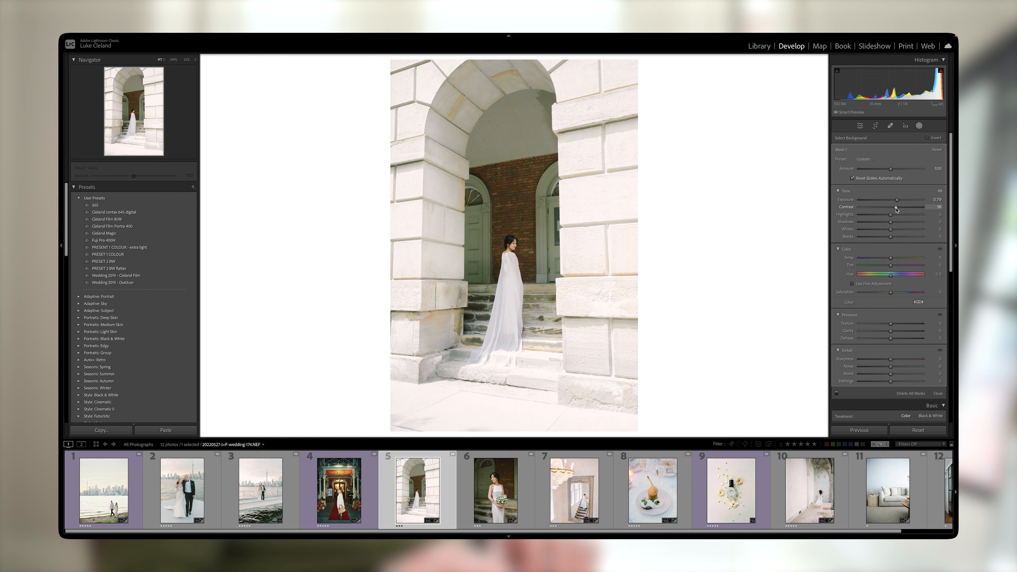
pyautogui.moveTo(897, 208); pyautogui.dragTo(895, 207)
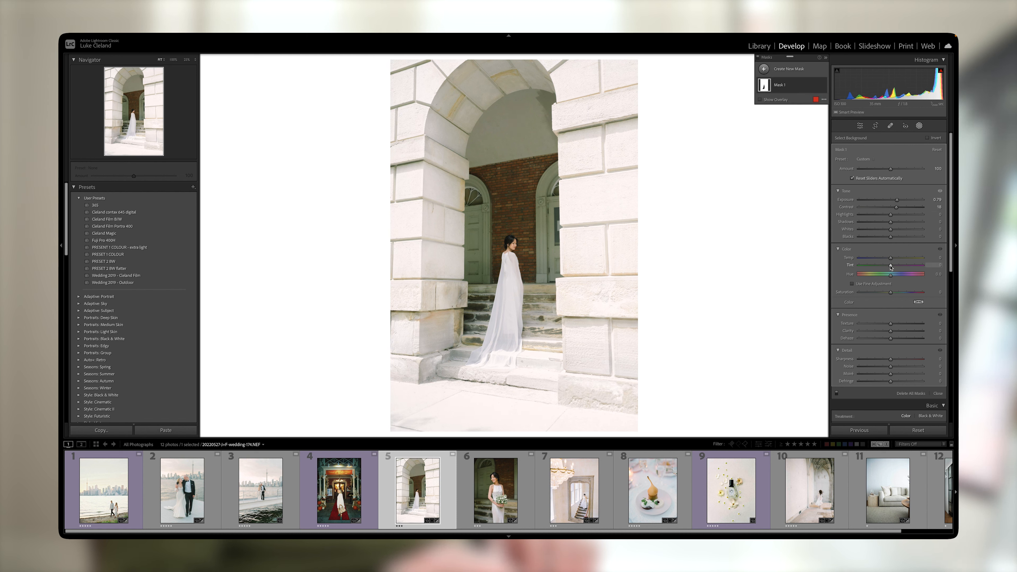
pyautogui.moveTo(890, 265); pyautogui.dragTo(892, 265)
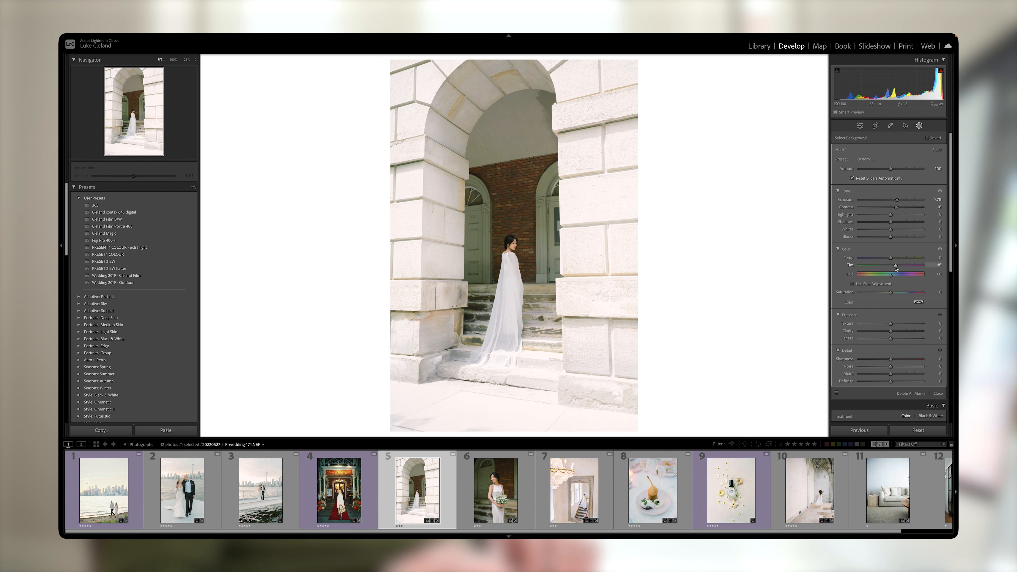
pyautogui.moveTo(898, 267); pyautogui.dragTo(885, 258)
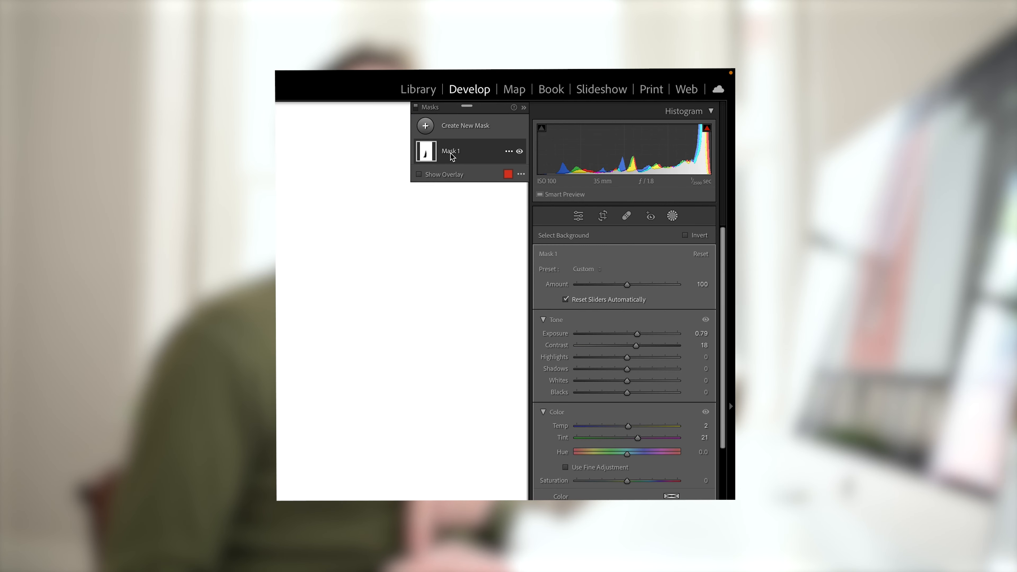
# Step: Subtract the outer stone walls, arch and lower stonework from the background mask with brush strokes
pyautogui.click(451, 155)
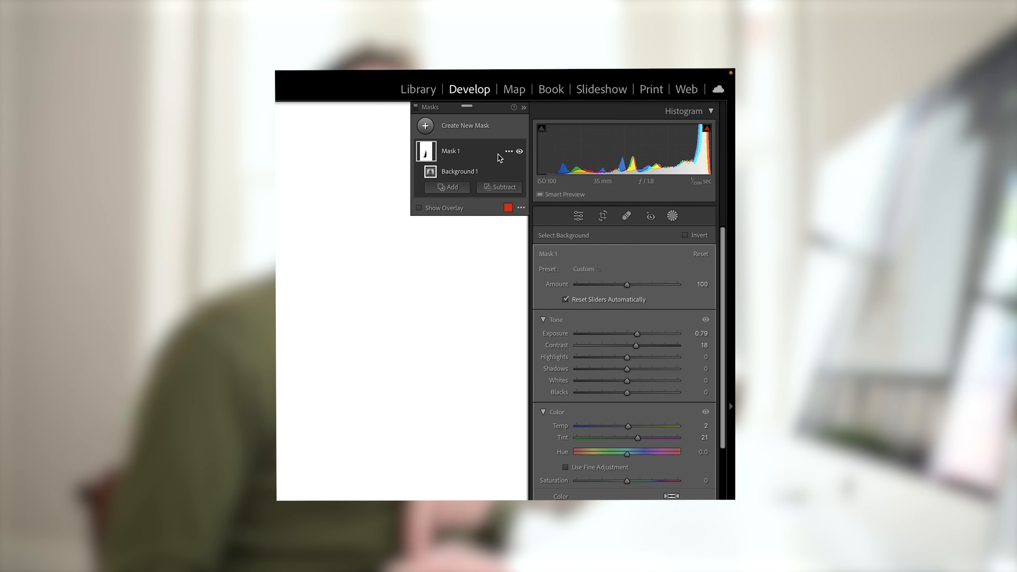
pyautogui.click(500, 190)
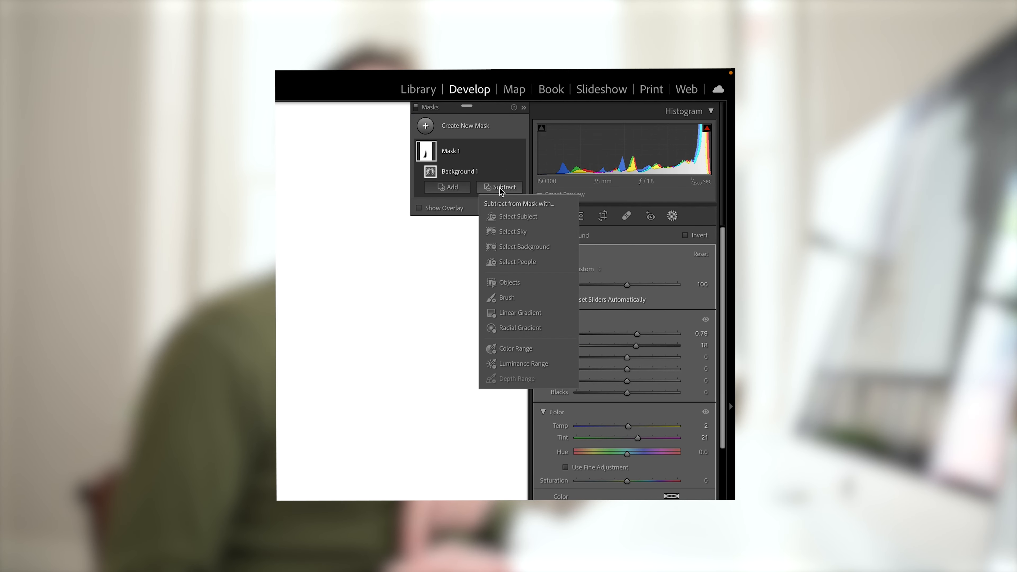
pyautogui.click(506, 298)
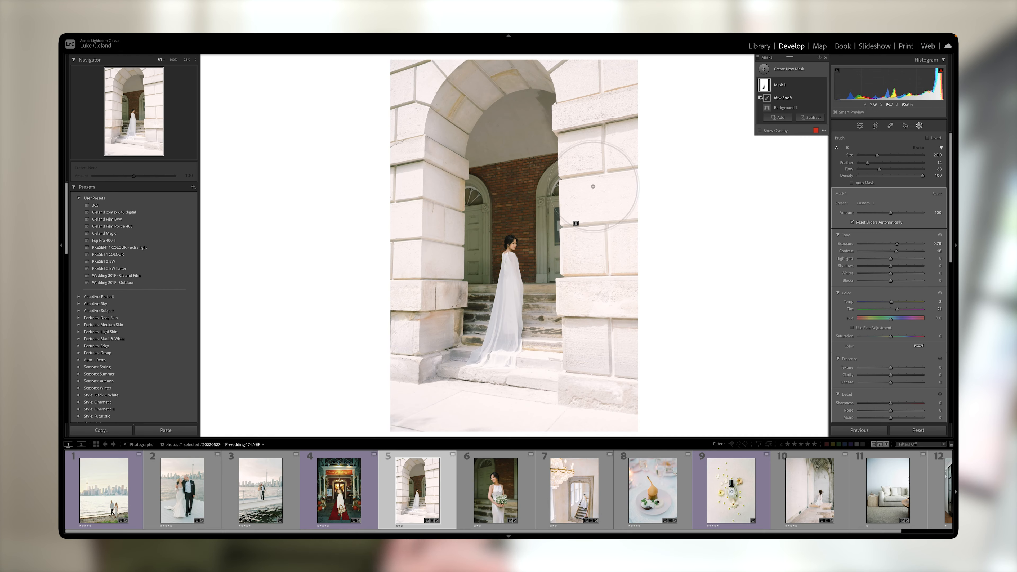
pyautogui.scroll(4, 594, 186)
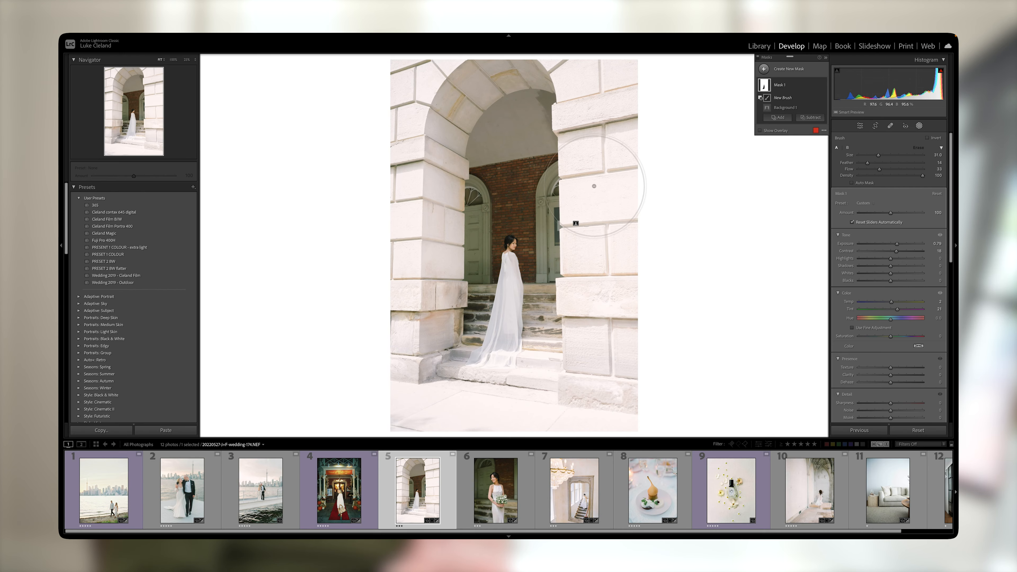
pyautogui.moveTo(608, 154); pyautogui.dragTo(600, 320)
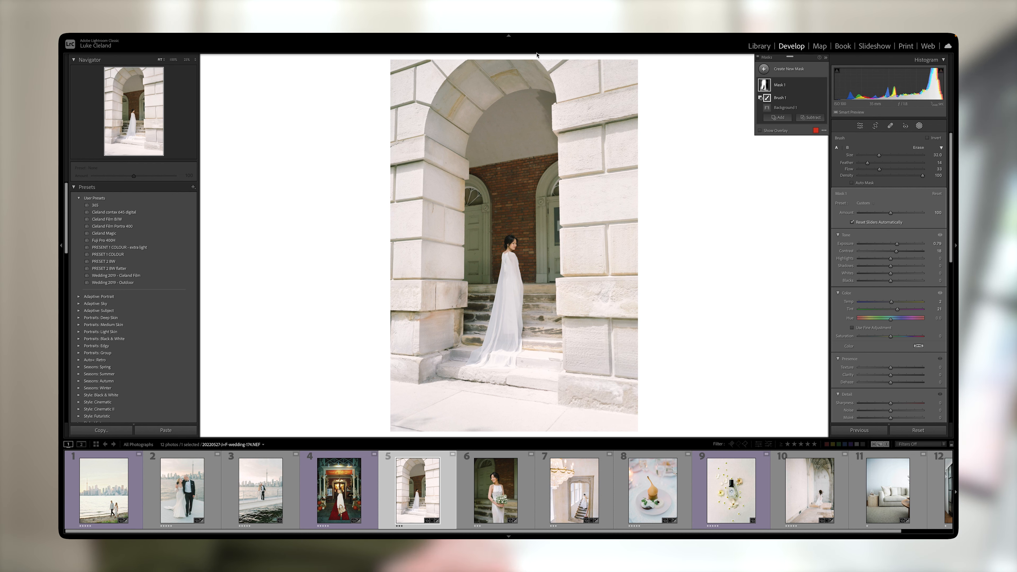
pyautogui.moveTo(459, 82)
pyautogui.mouseDown()
pyautogui.moveTo(474, 78)
pyautogui.moveTo(419, 159)
pyautogui.moveTo(415, 193)
pyautogui.mouseUp()
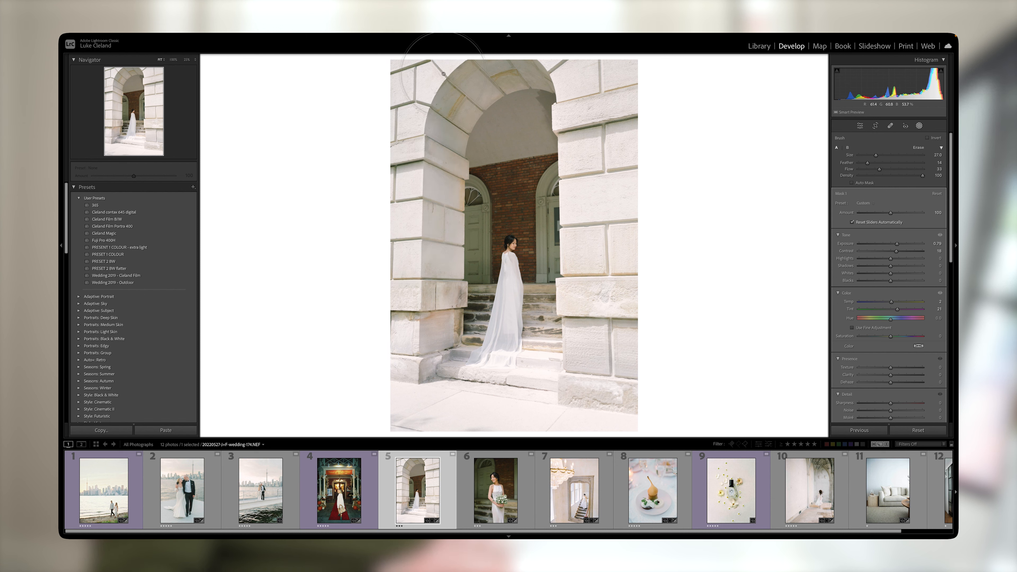
pyautogui.moveTo(407, 354); pyautogui.dragTo(455, 376)
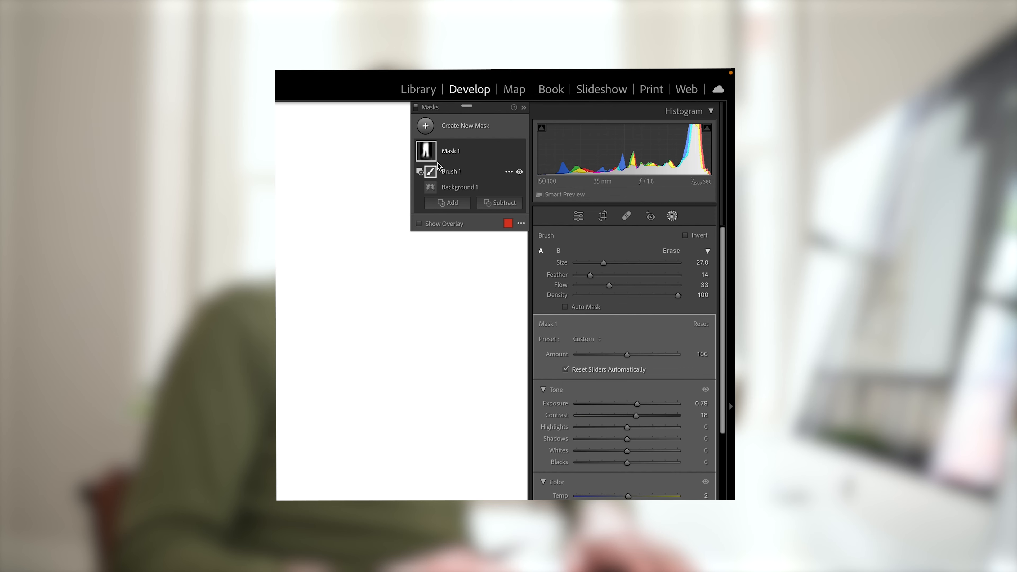
# Step: Compare the archway photo with and without the mask by hiding and showing Mask 1
pyautogui.click(513, 158)
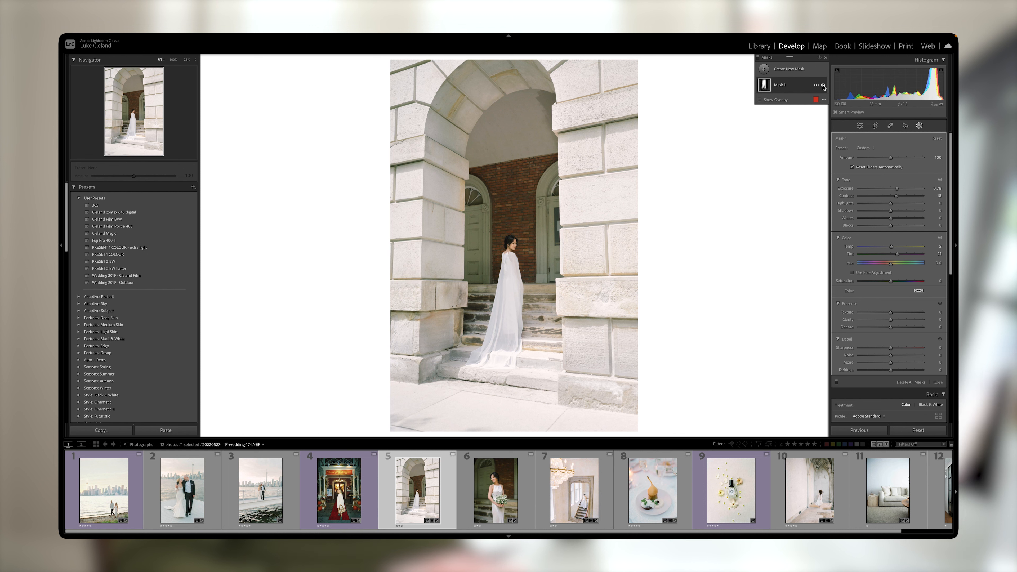
pyautogui.click(823, 86)
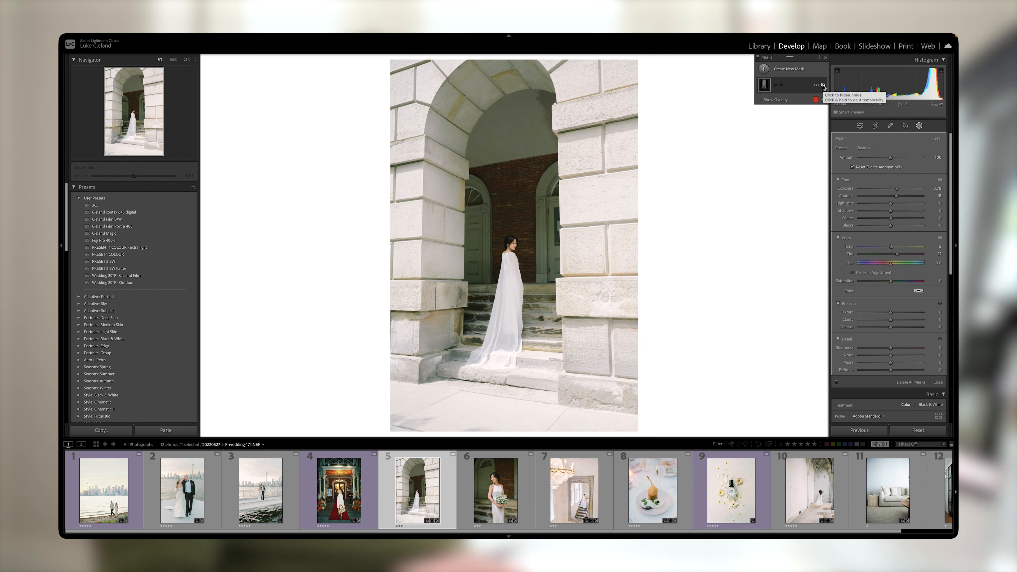
pyautogui.click(823, 86)
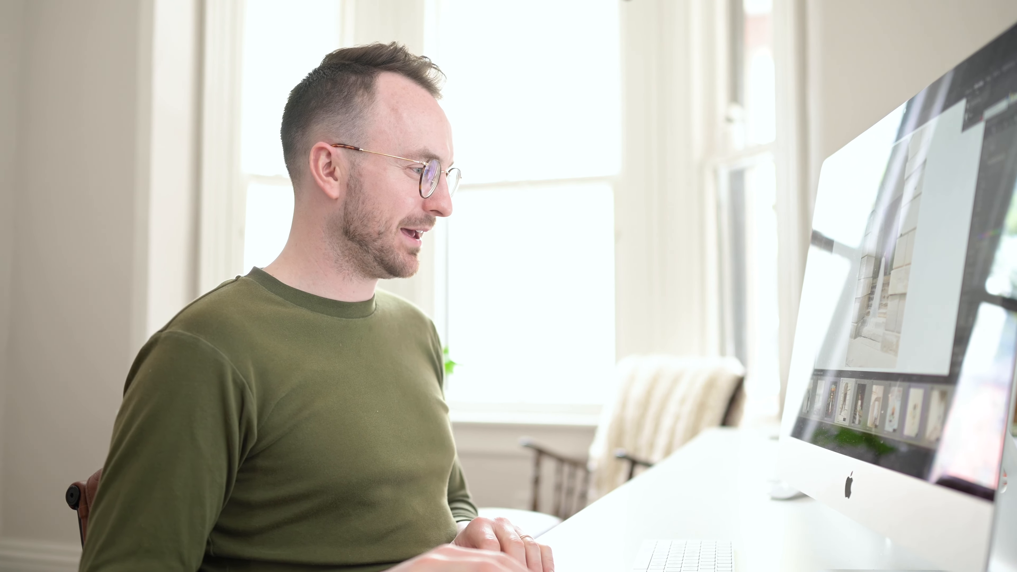
# Step: Mask the background of the next photo, the bride holding a bouquet, set Exposure to 0.37 and adjust Tint
pyautogui.press('Right')
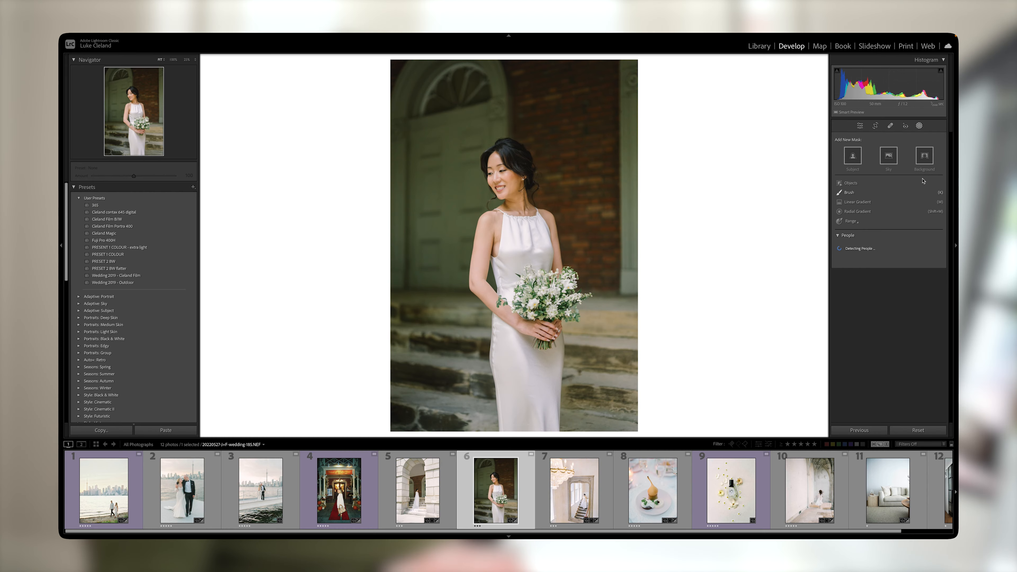
pyautogui.click(924, 156)
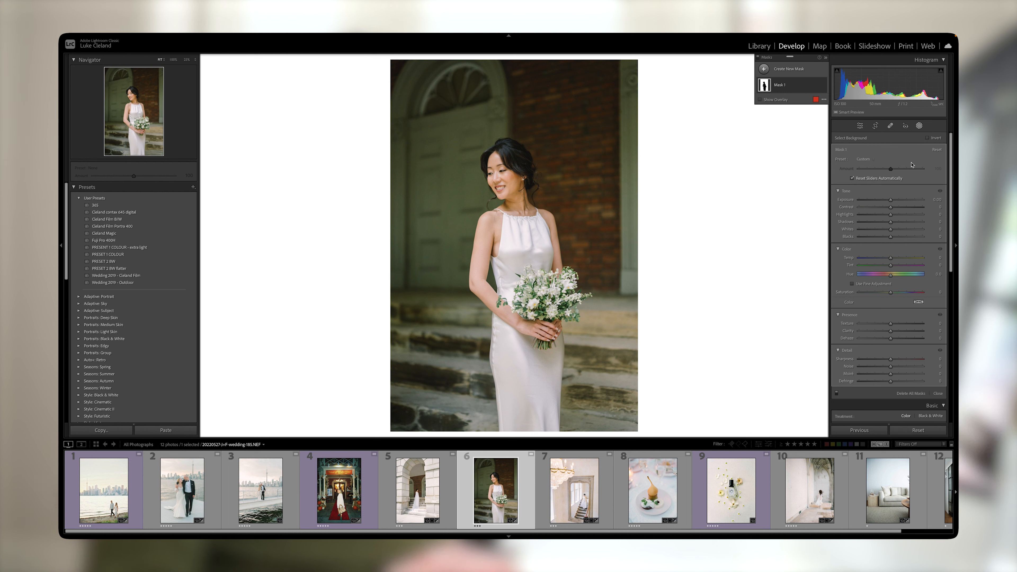
pyautogui.moveTo(768, 88)
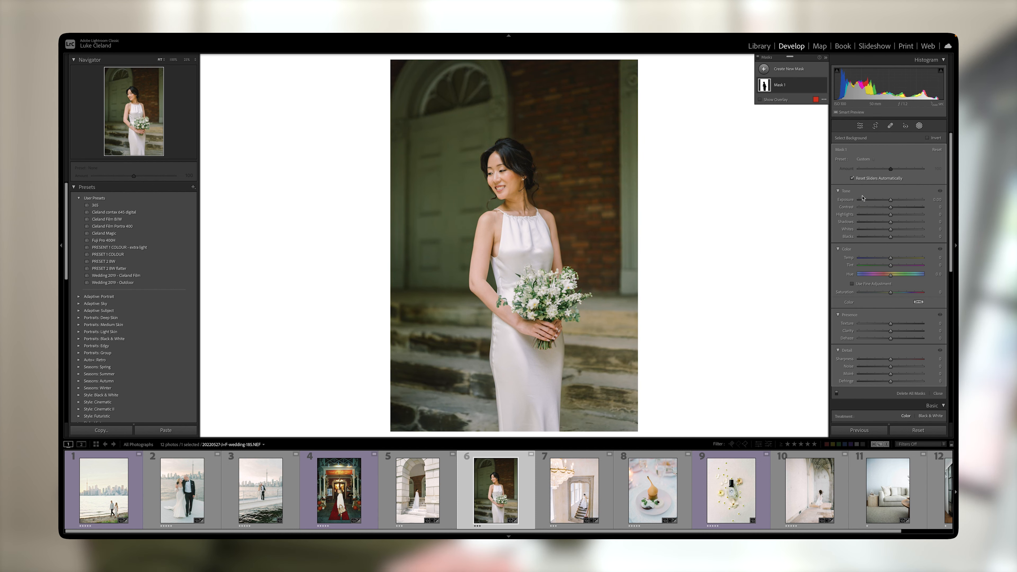
pyautogui.moveTo(889, 202); pyautogui.dragTo(901, 202)
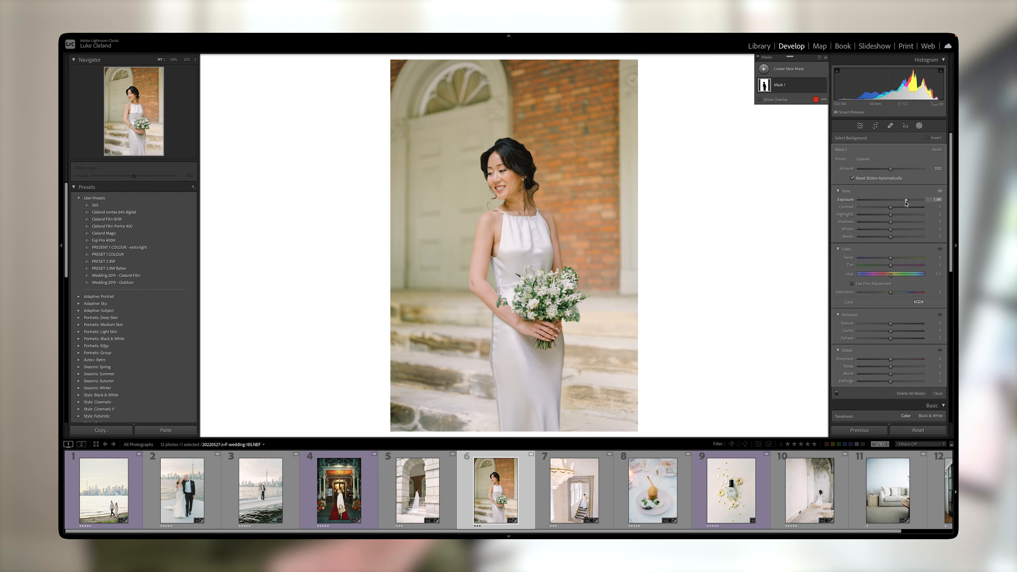
pyautogui.moveTo(905, 204); pyautogui.dragTo(894, 203)
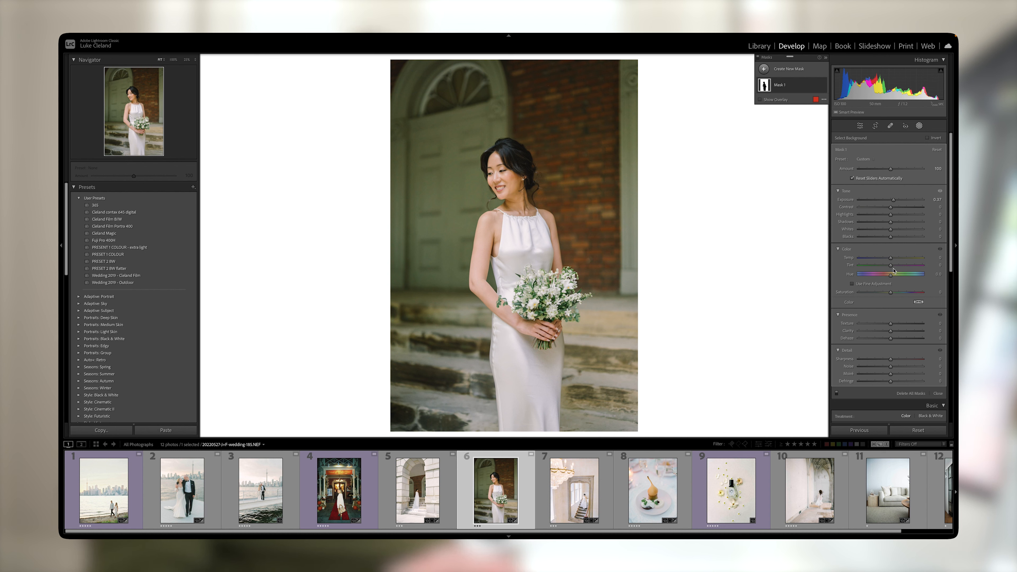
pyautogui.moveTo(892, 266); pyautogui.dragTo(892, 268)
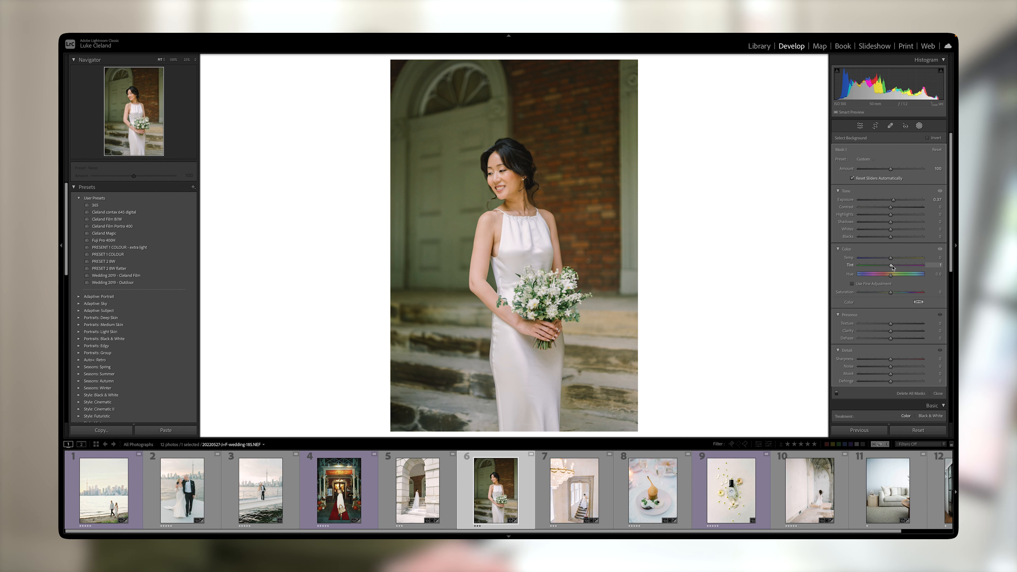